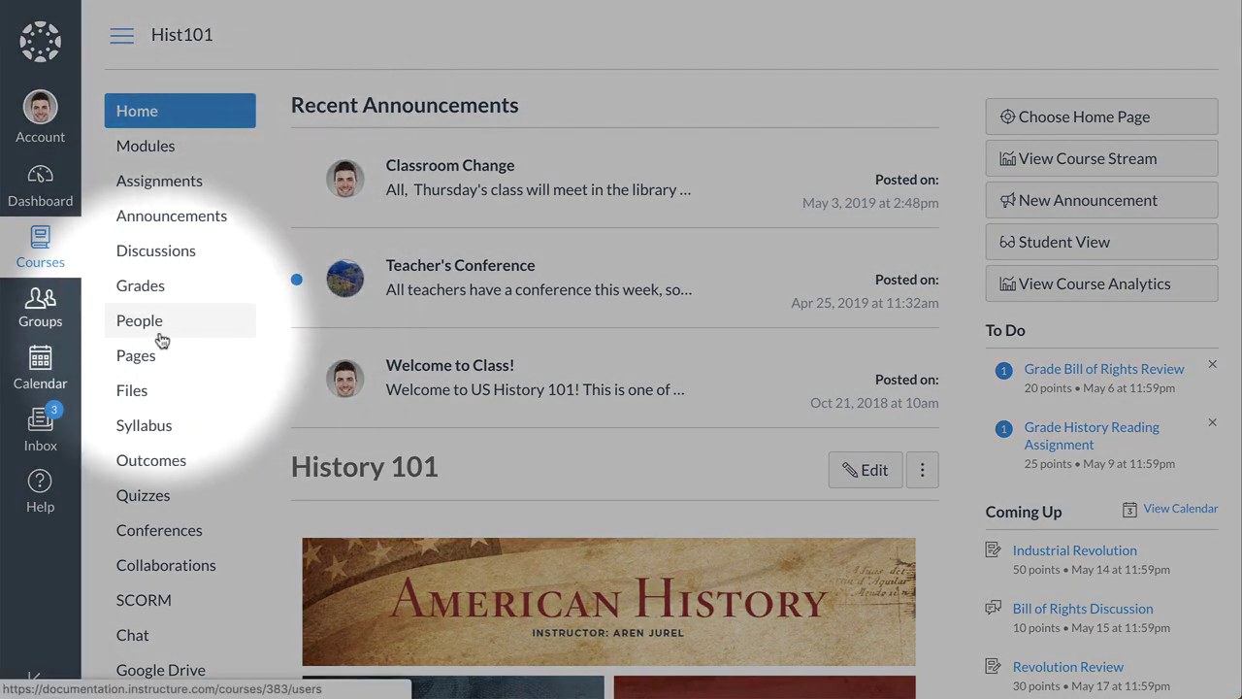
From the Hist101 People page, begin a new group set
{"action": "left_click", "coordinate": [161, 339]}
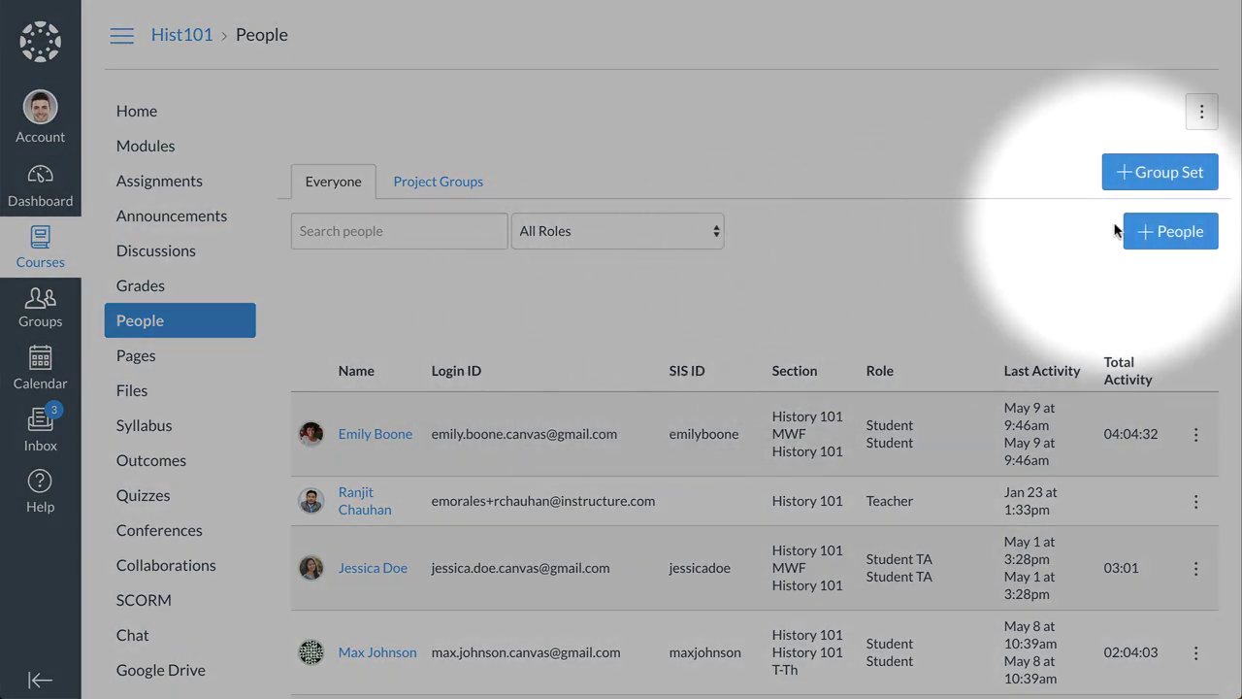
{"action": "left_click", "coordinate": [1175, 189]}
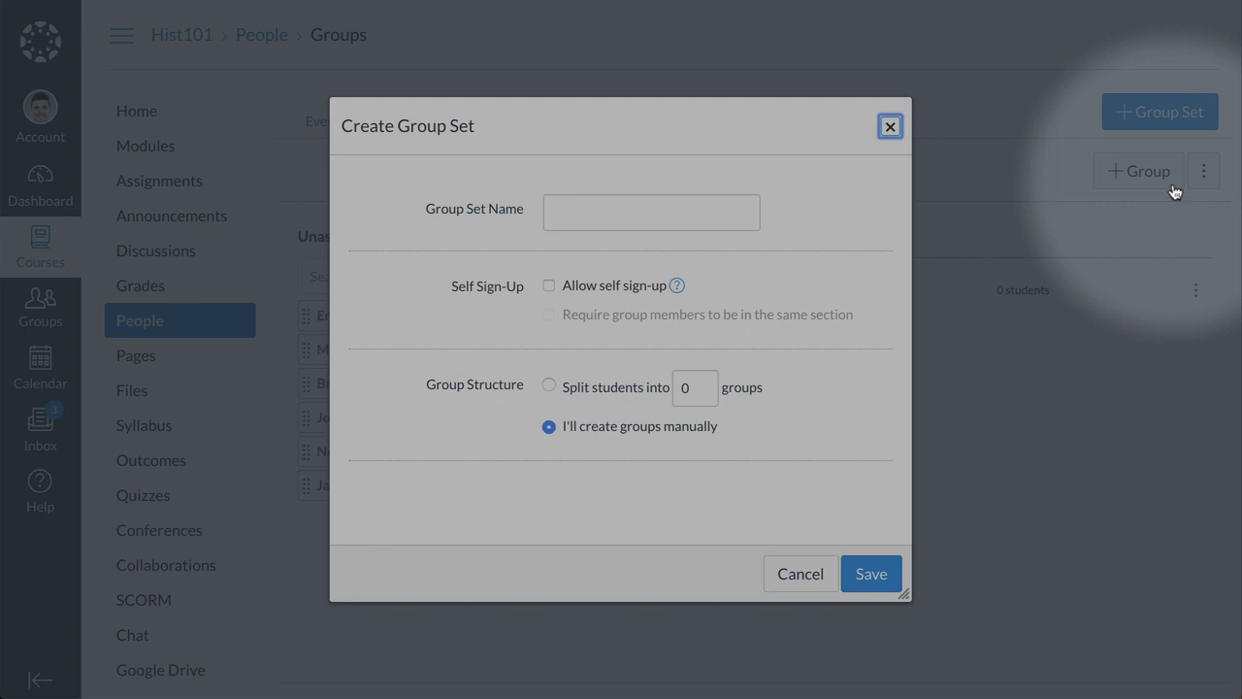
Save a group set named 'Study Groups' that auto-splits students into 3 groups
{"action": "key", "text": "Tab"}
{"action": "type", "text": "Stu"}
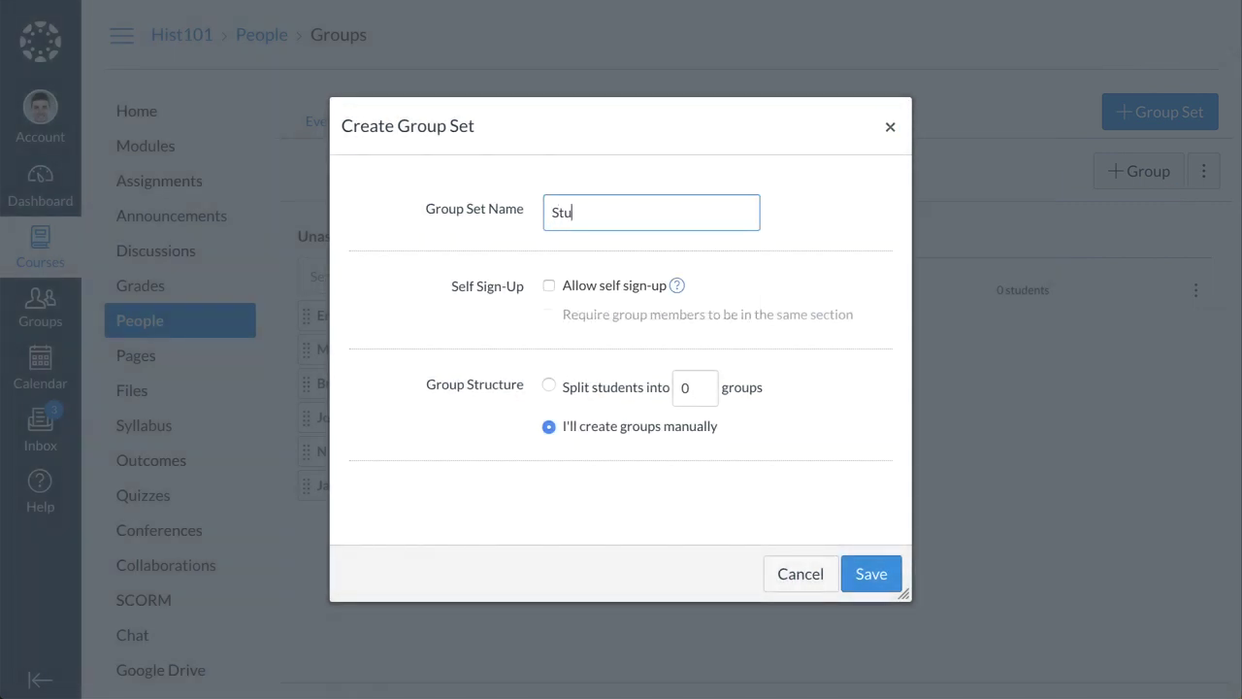
{"action": "type", "text": "dy Groups"}
{"action": "left_click", "coordinate": [549, 385]}
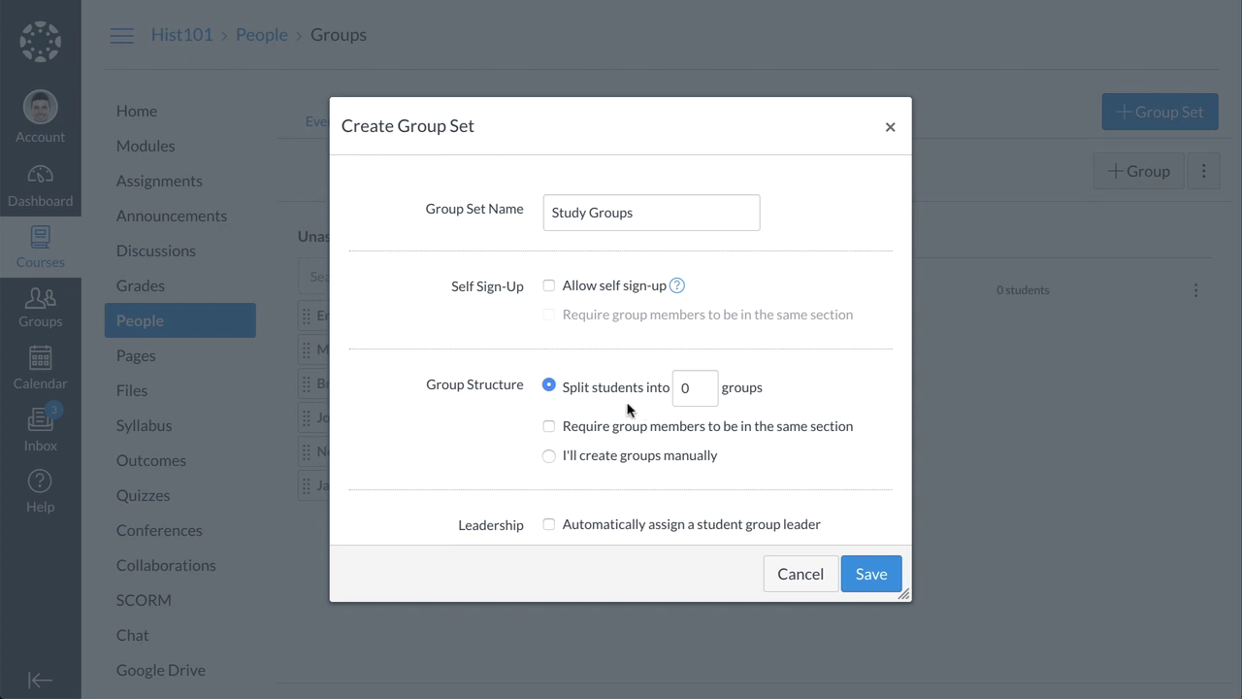
{"action": "double_click", "coordinate": [685, 388]}
{"action": "type", "text": "3"}
{"action": "scroll", "coordinate": [630, 351], "scroll_direction": "down", "scroll_amount": 1}
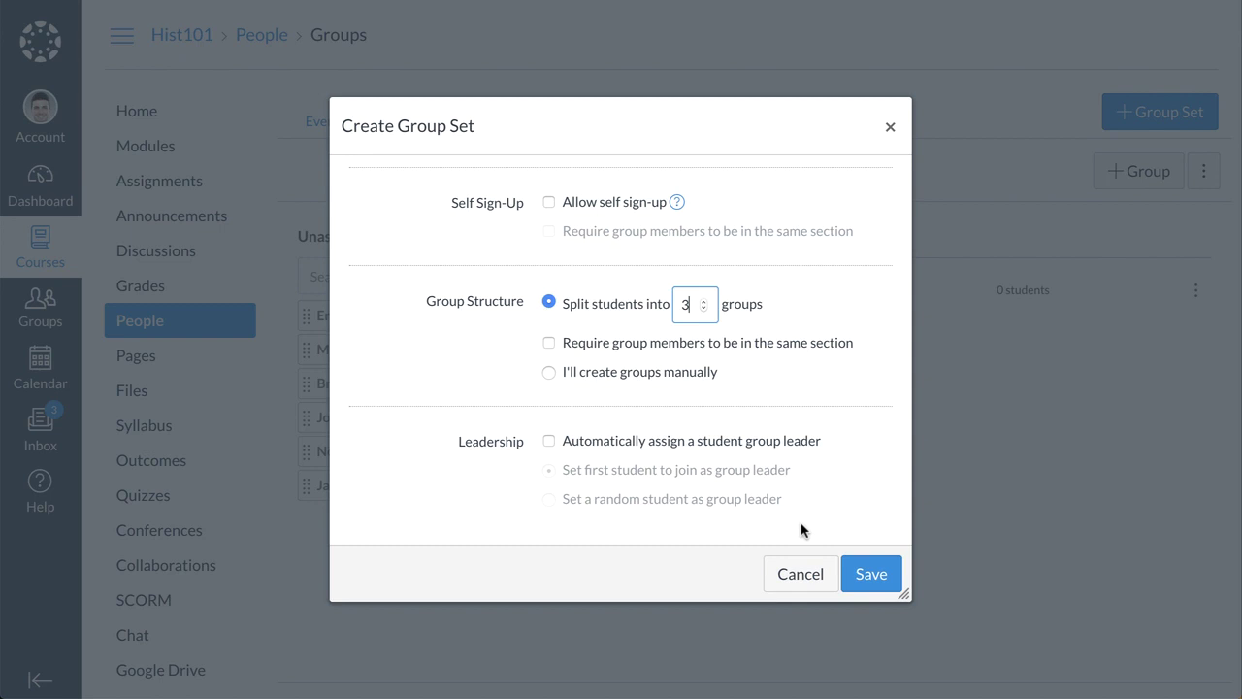
{"action": "left_click", "coordinate": [876, 588]}
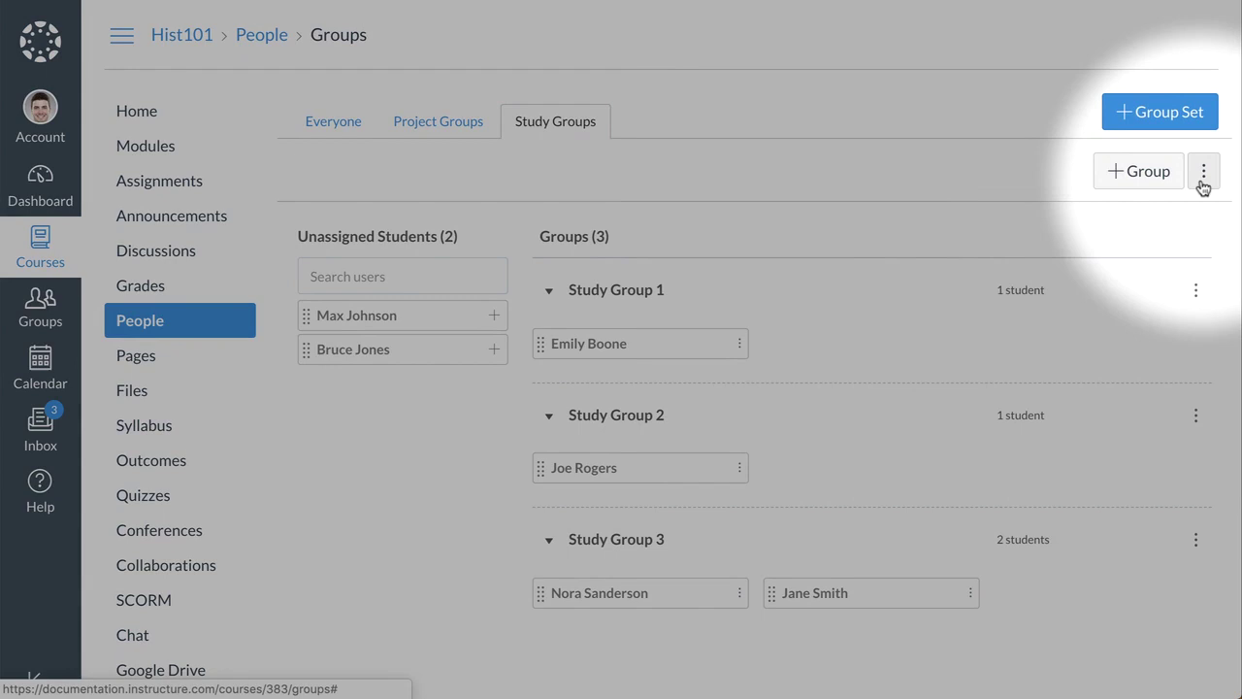
{"action": "left_click", "coordinate": [1203, 181]}
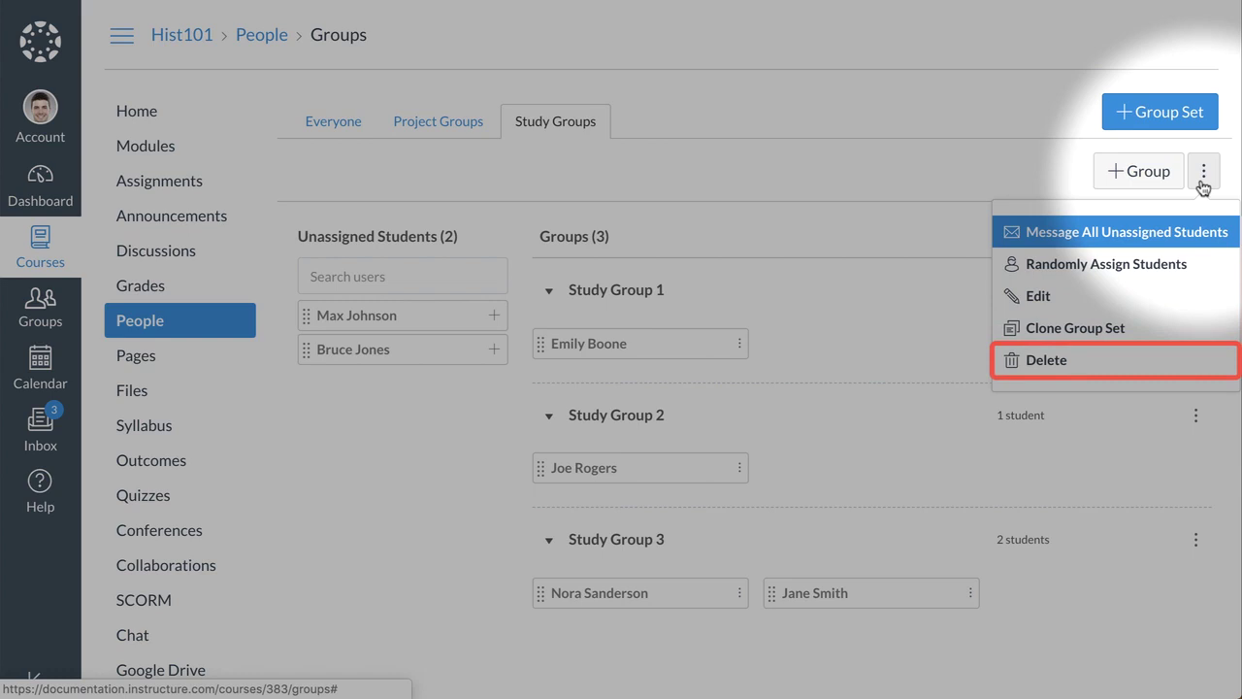
{"action": "left_click", "coordinate": [1204, 175]}
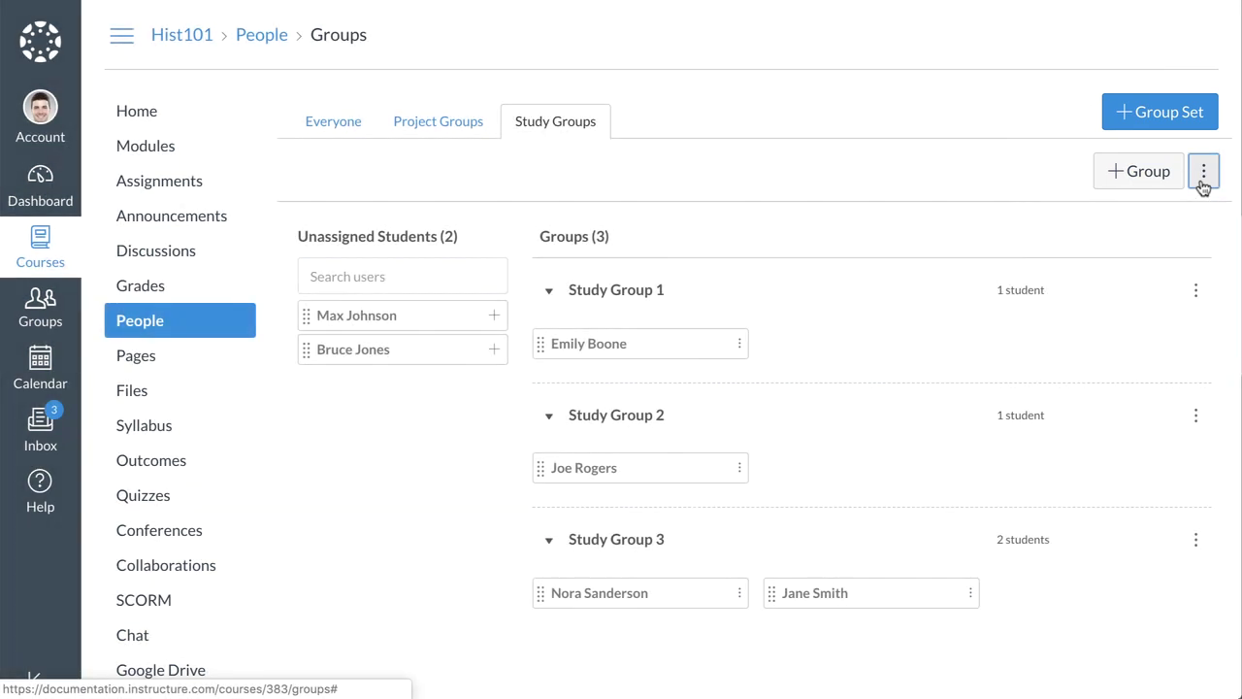
Add a group named 'Study Group 4' limited to 4 members
{"action": "left_click", "coordinate": [1133, 190]}
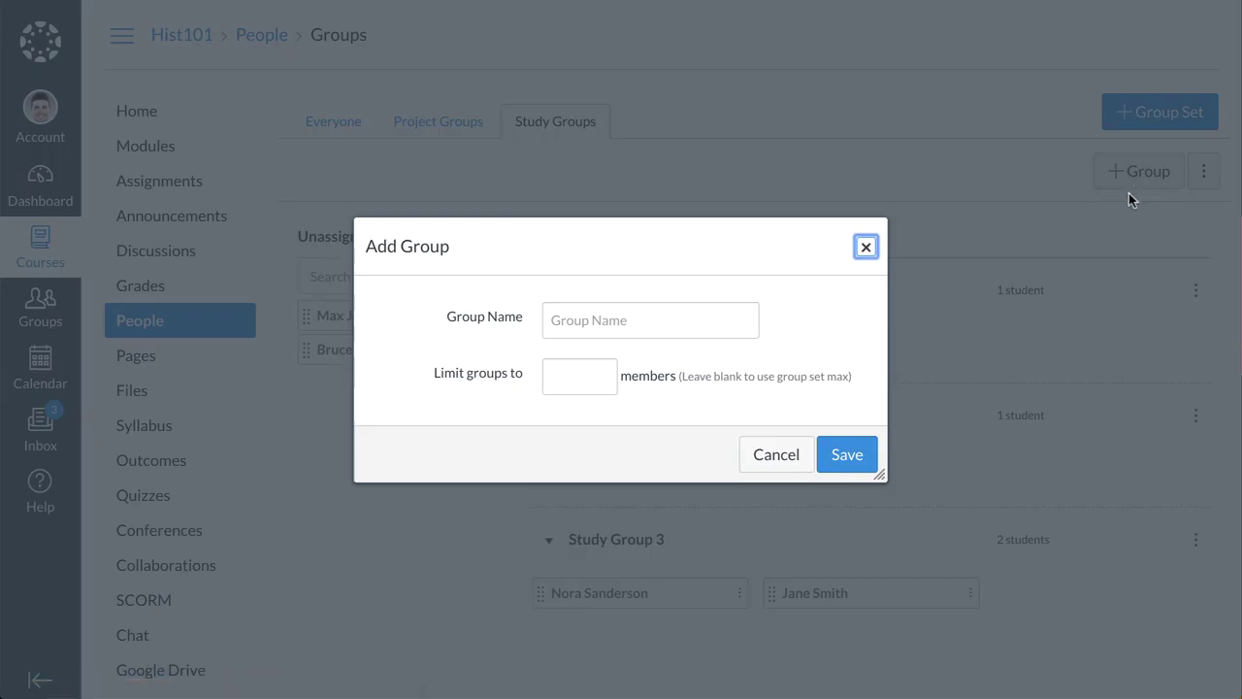
{"action": "left_click", "coordinate": [704, 330]}
{"action": "type", "text": "Study Group 4"}
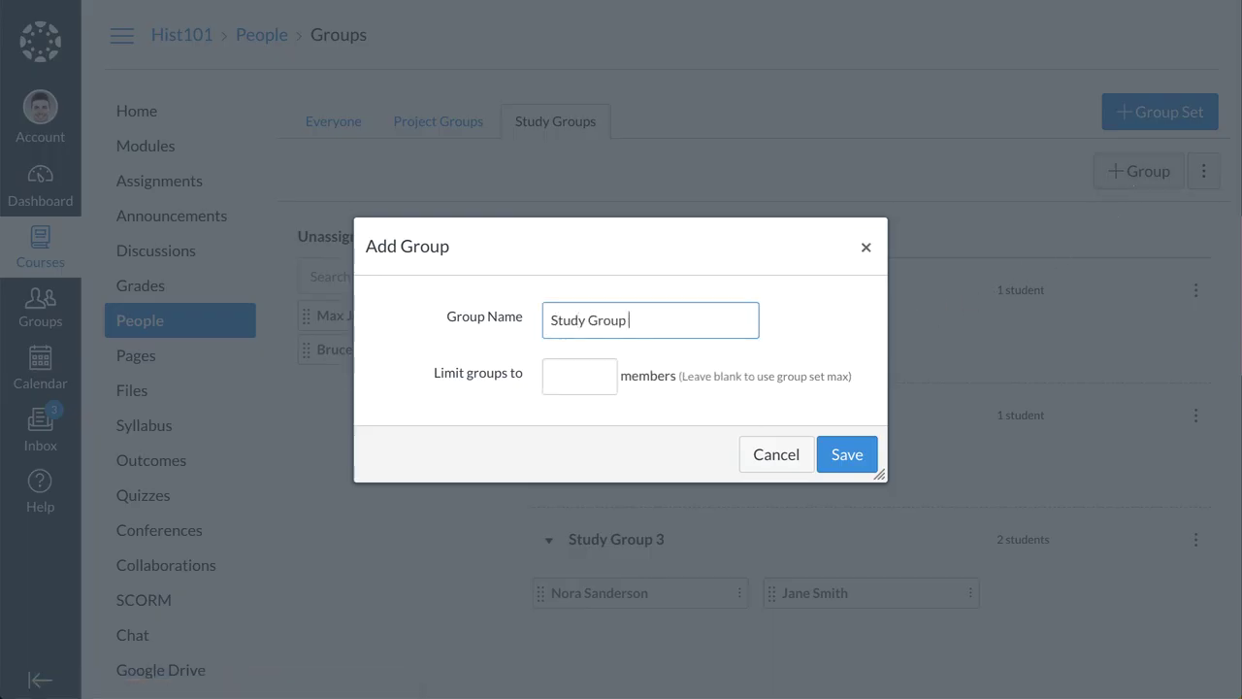
{"action": "left_click", "coordinate": [572, 377]}
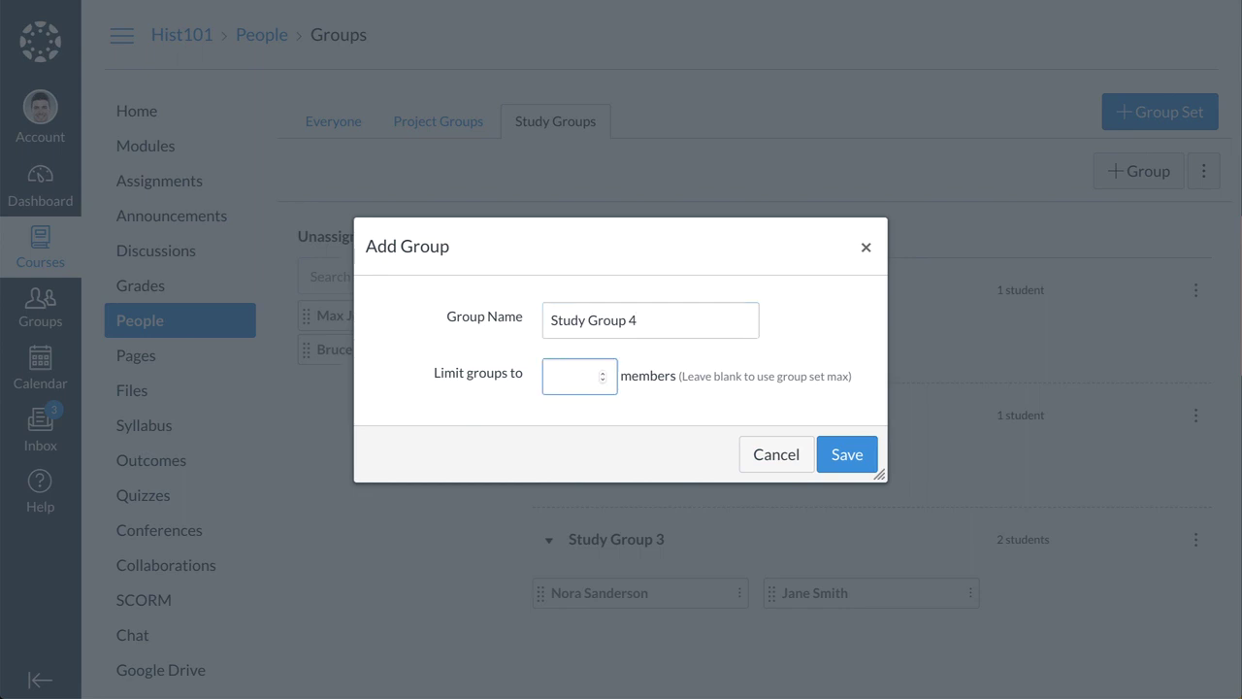
{"action": "type", "text": "4"}
{"action": "left_click", "coordinate": [843, 468]}
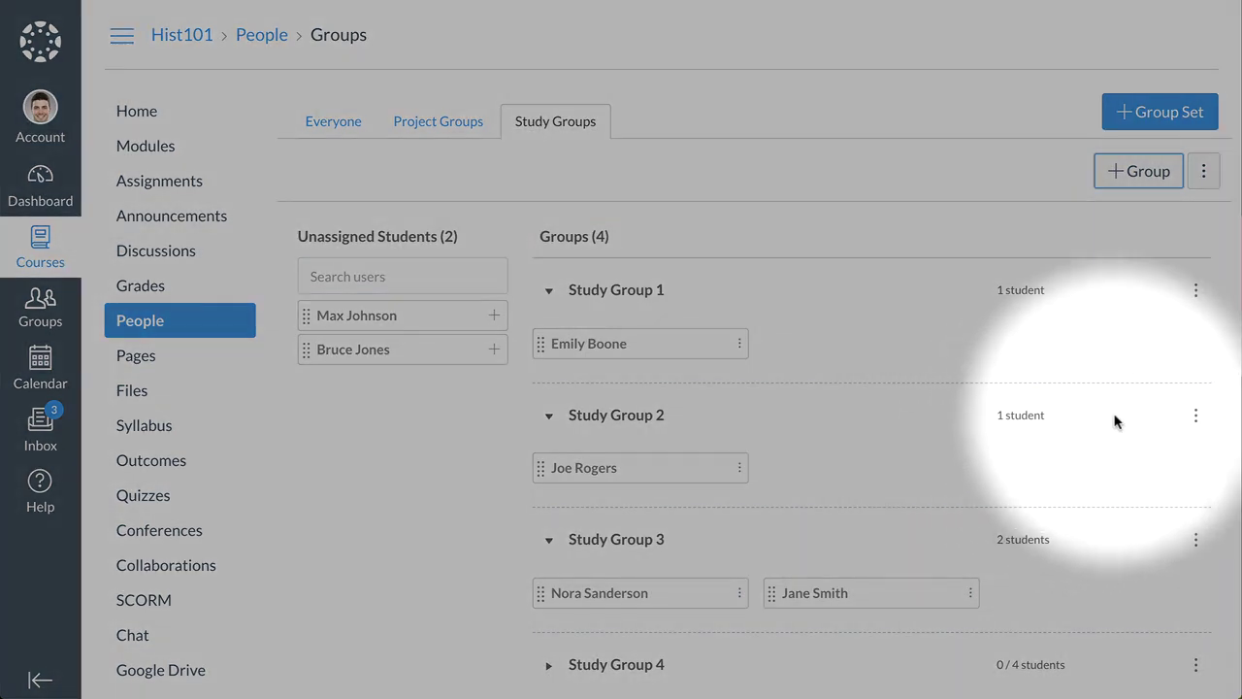
{"action": "left_click", "coordinate": [1196, 296]}
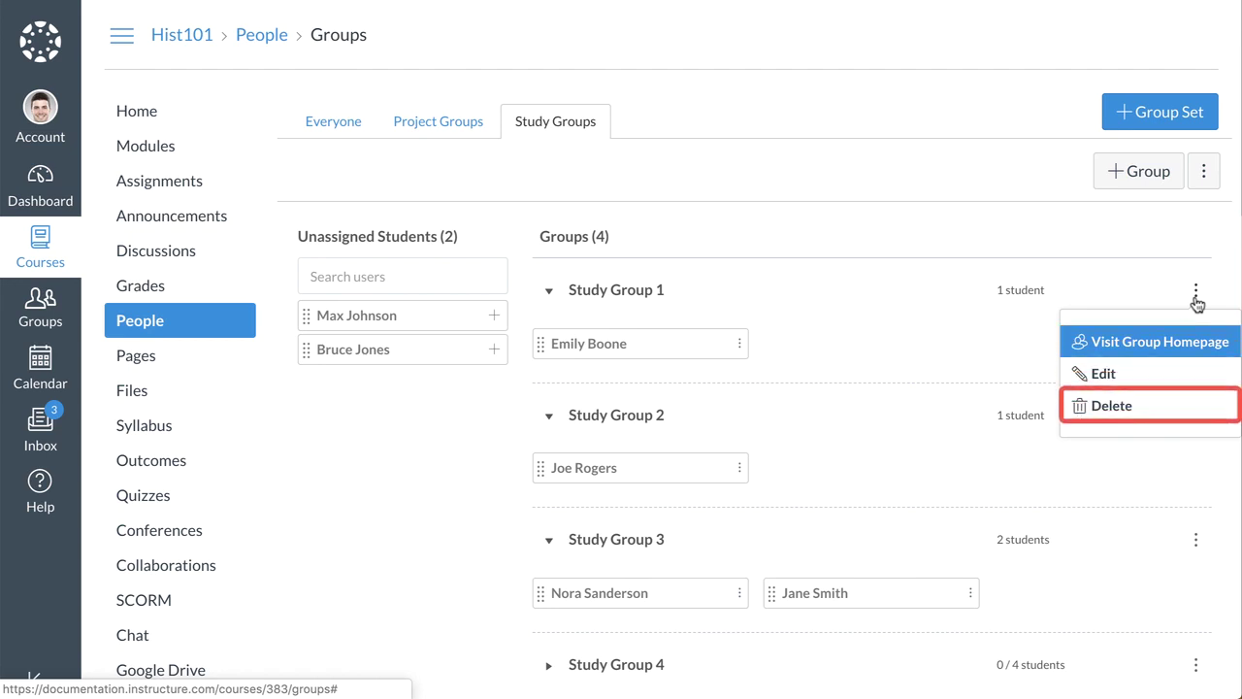
{"action": "left_click", "coordinate": [1196, 311]}
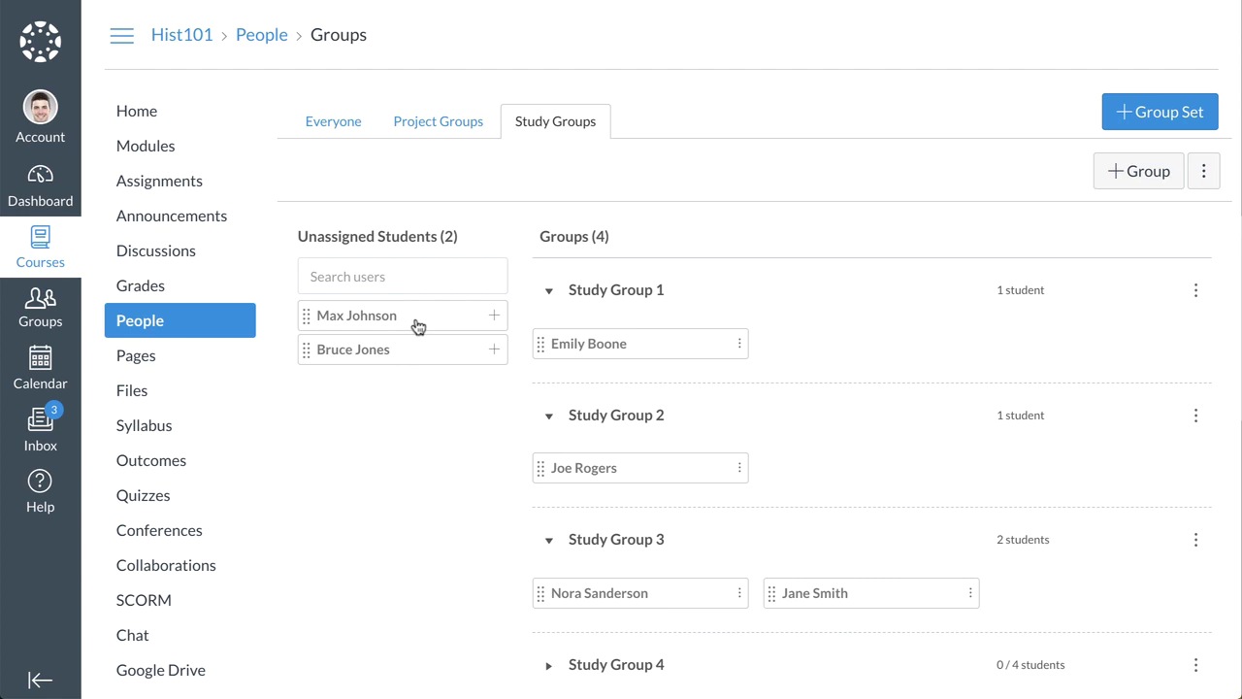
Place the two unassigned students into Study Group 1 and Study Group 2
{"action": "left_click_drag", "start_coordinate": [418, 326], "coordinate": [890, 353]}
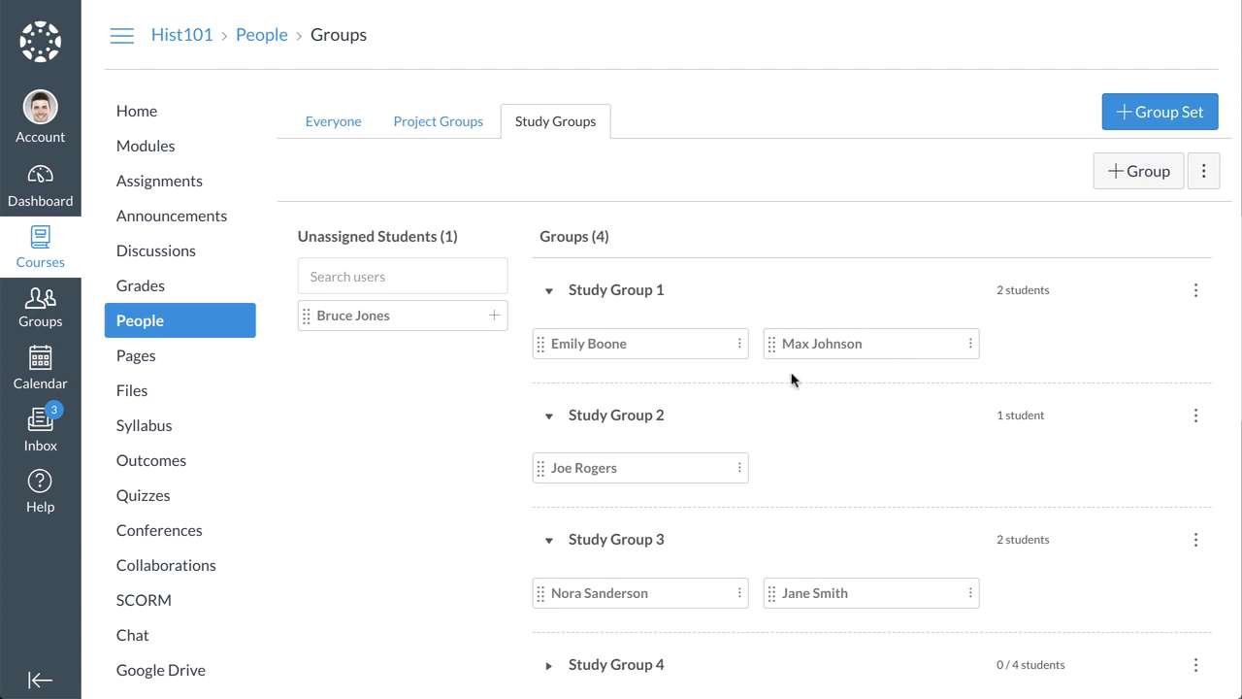
{"action": "left_click", "coordinate": [495, 321]}
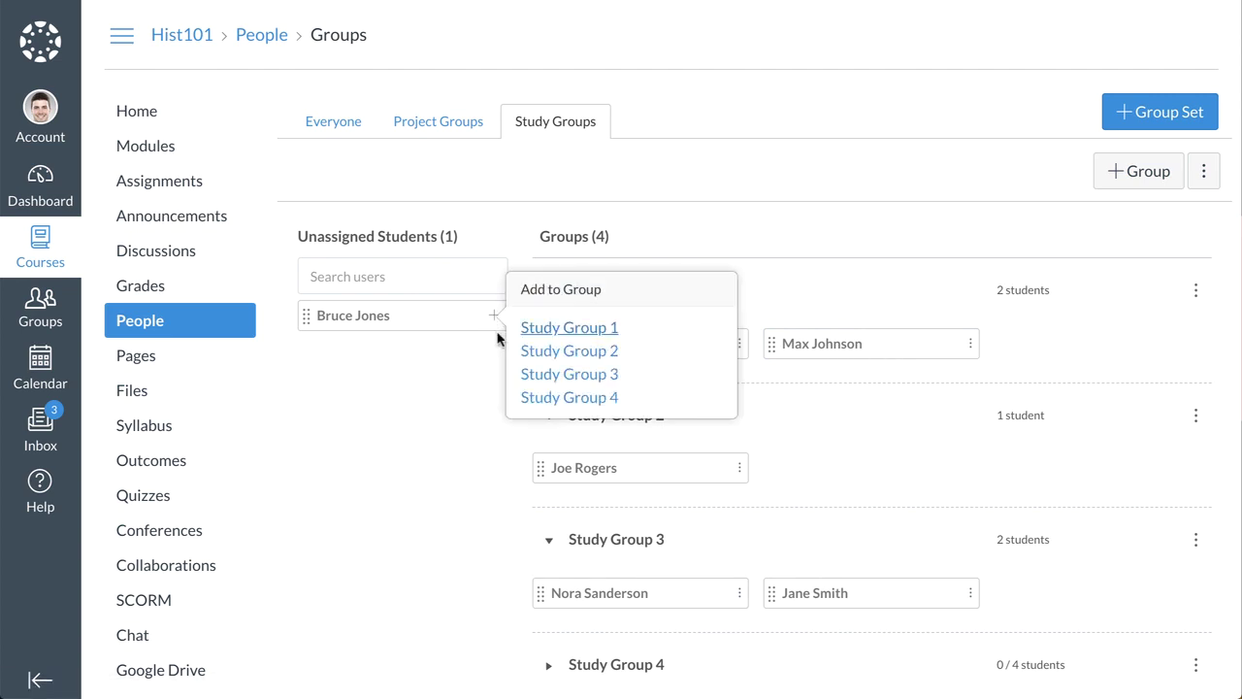
{"action": "left_click", "coordinate": [546, 351]}
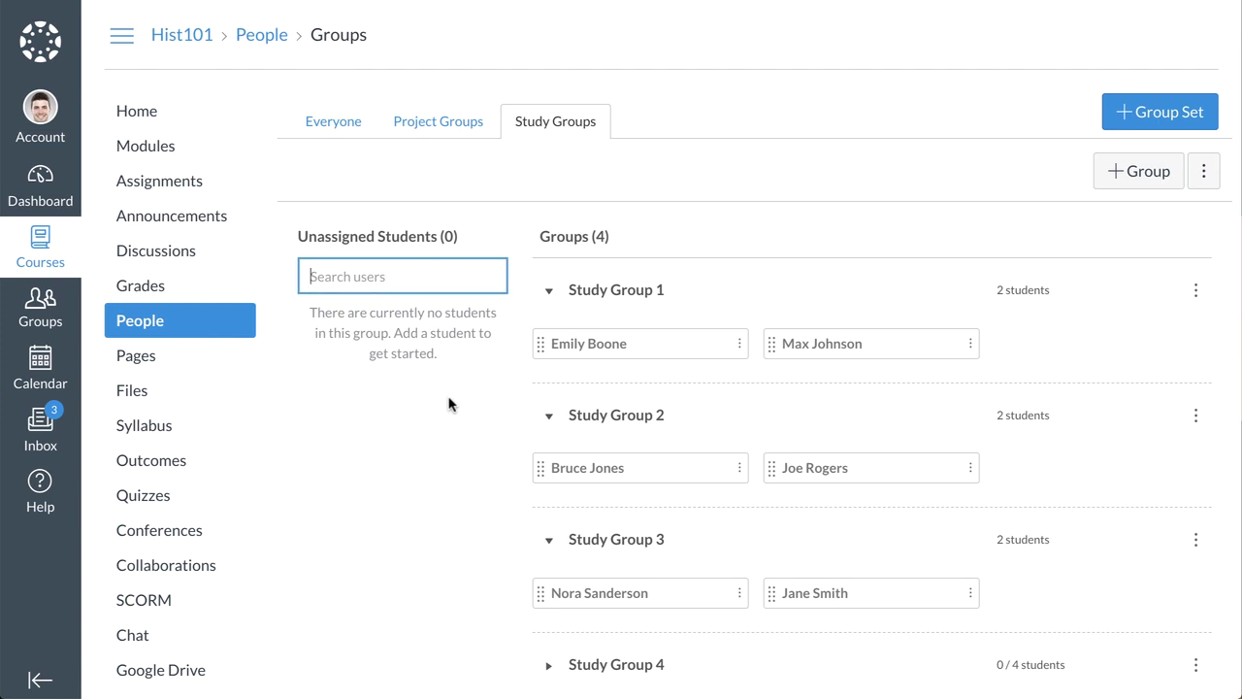
Move the student just added to Study Group 2 into Study Group 3
{"action": "left_click", "coordinate": [550, 297]}
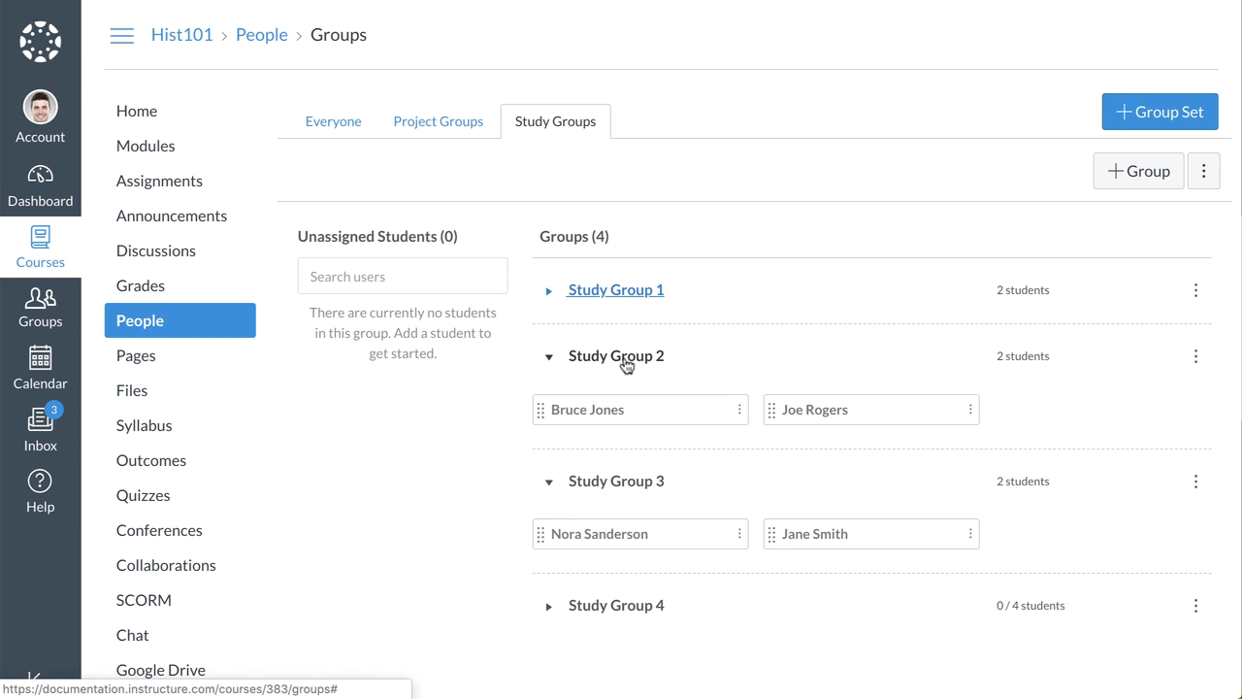
{"action": "scroll", "coordinate": [643, 409], "scroll_direction": "down", "scroll_amount": 1}
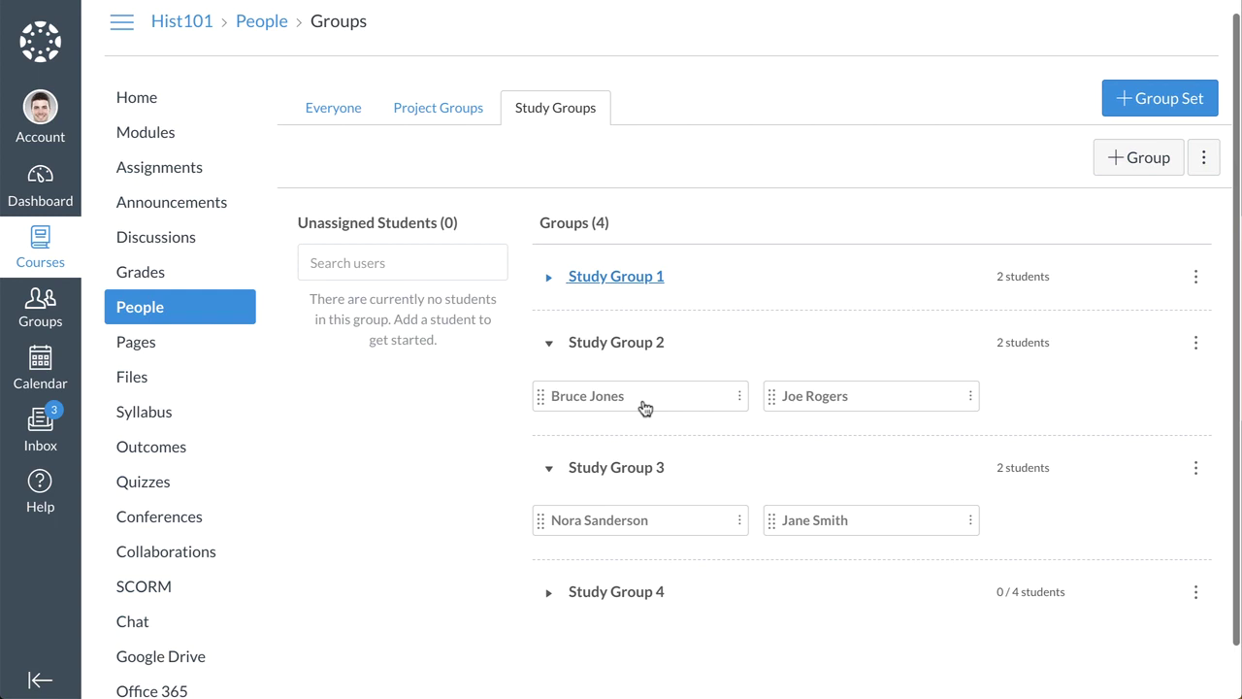
{"action": "left_click_drag", "start_coordinate": [644, 408], "coordinate": [660, 527]}
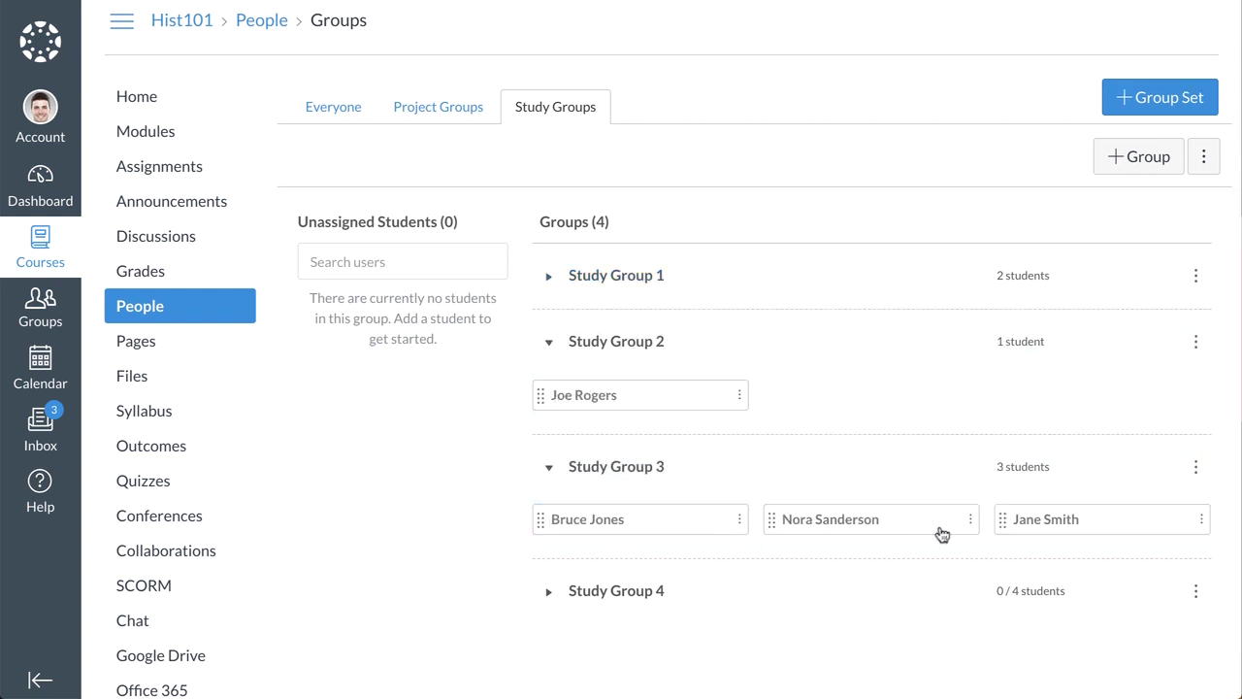
Move a Study Group 3 member into Study Group 2
{"action": "left_click", "coordinate": [969, 520]}
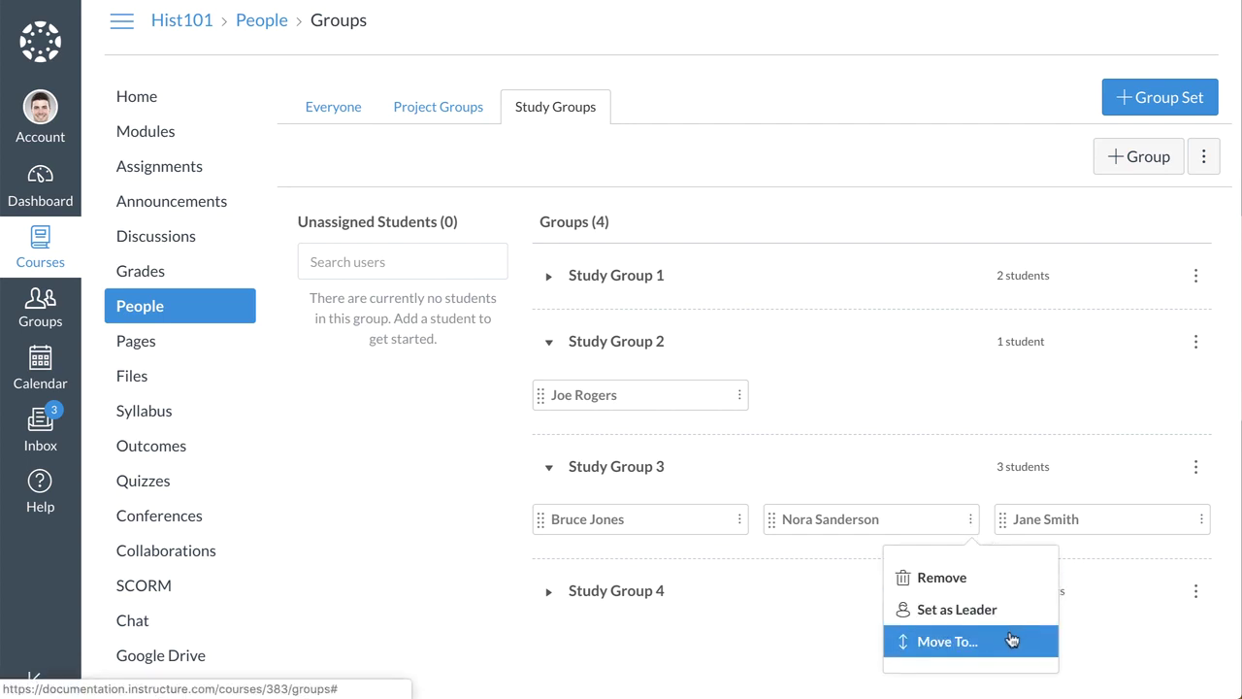
{"action": "left_click", "coordinate": [1012, 639]}
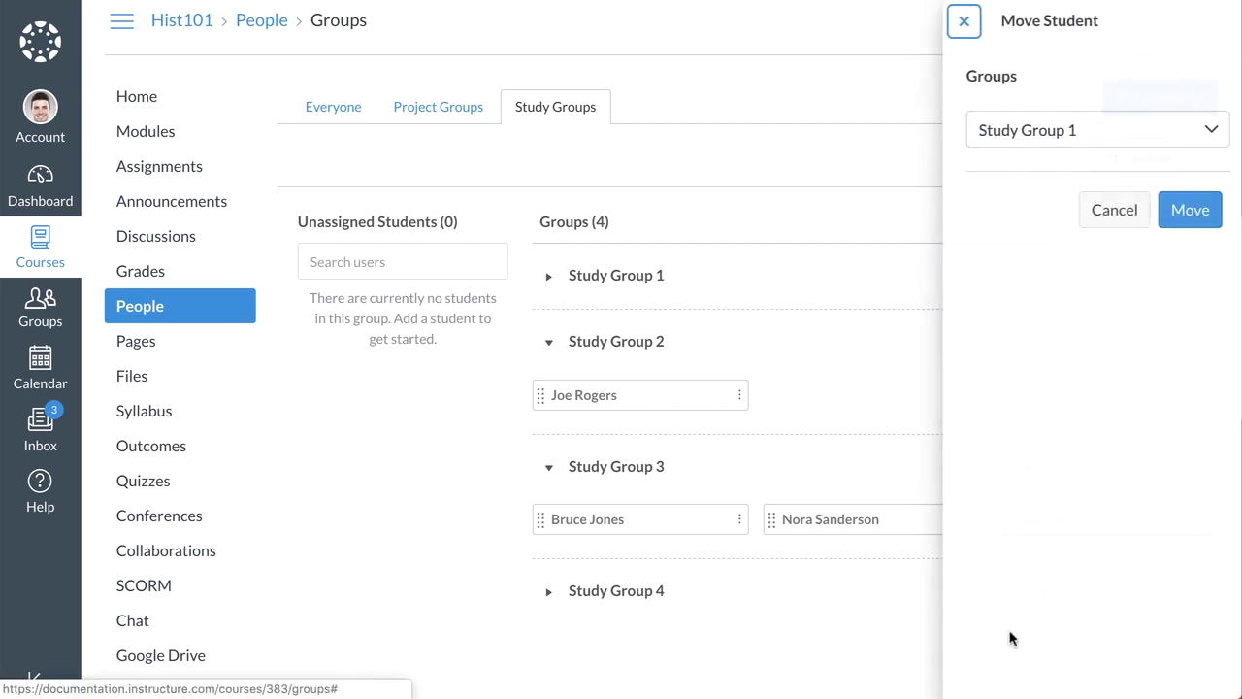
{"action": "left_click", "coordinate": [966, 141]}
{"action": "left_click", "coordinate": [978, 149]}
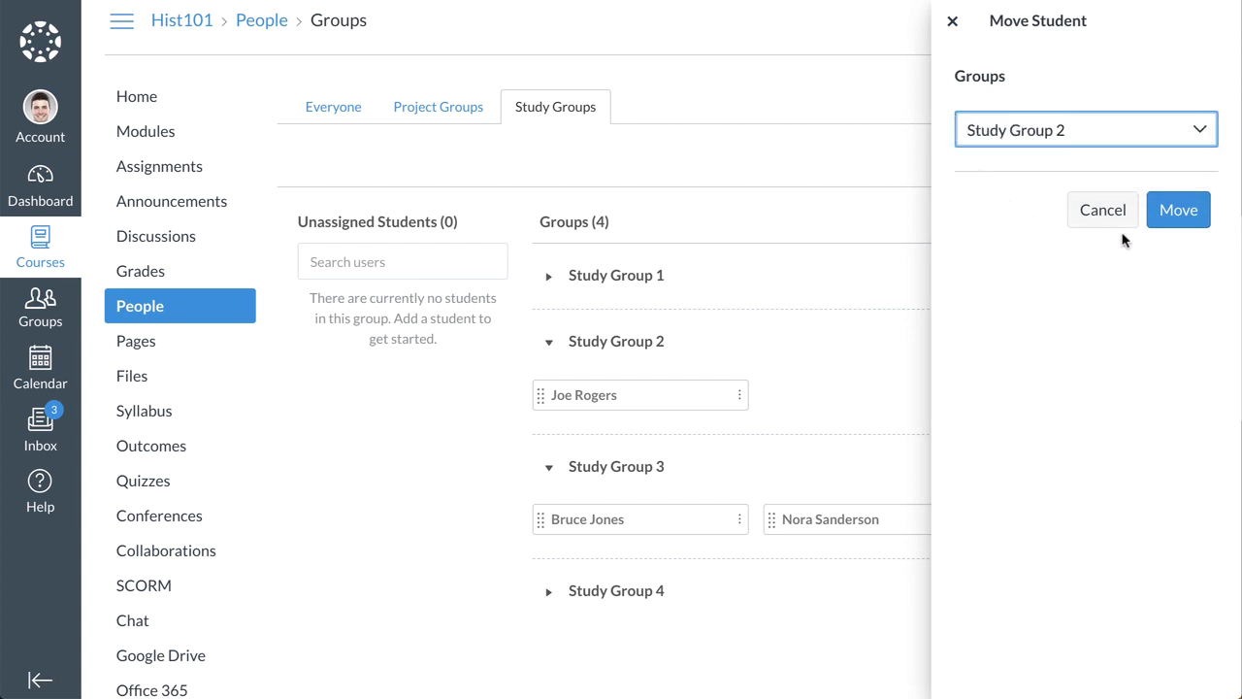
{"action": "left_click", "coordinate": [1155, 223]}
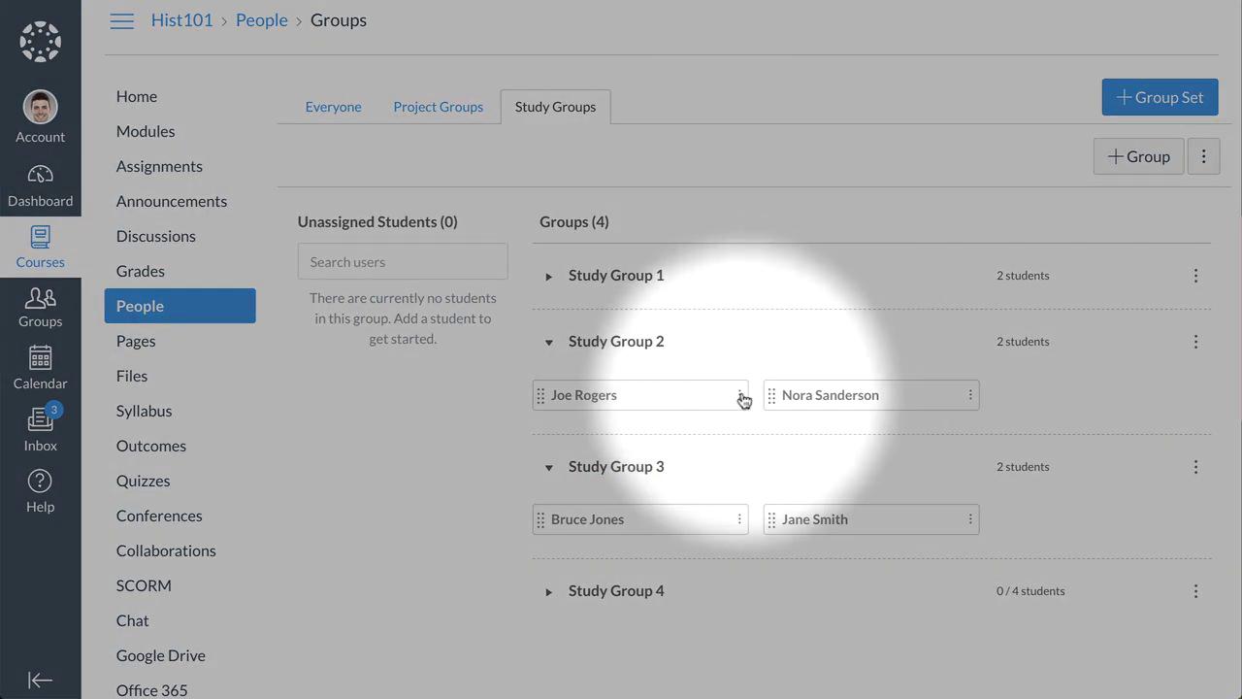
Set Study Group 2's first member as the group leader
{"action": "left_click", "coordinate": [740, 396]}
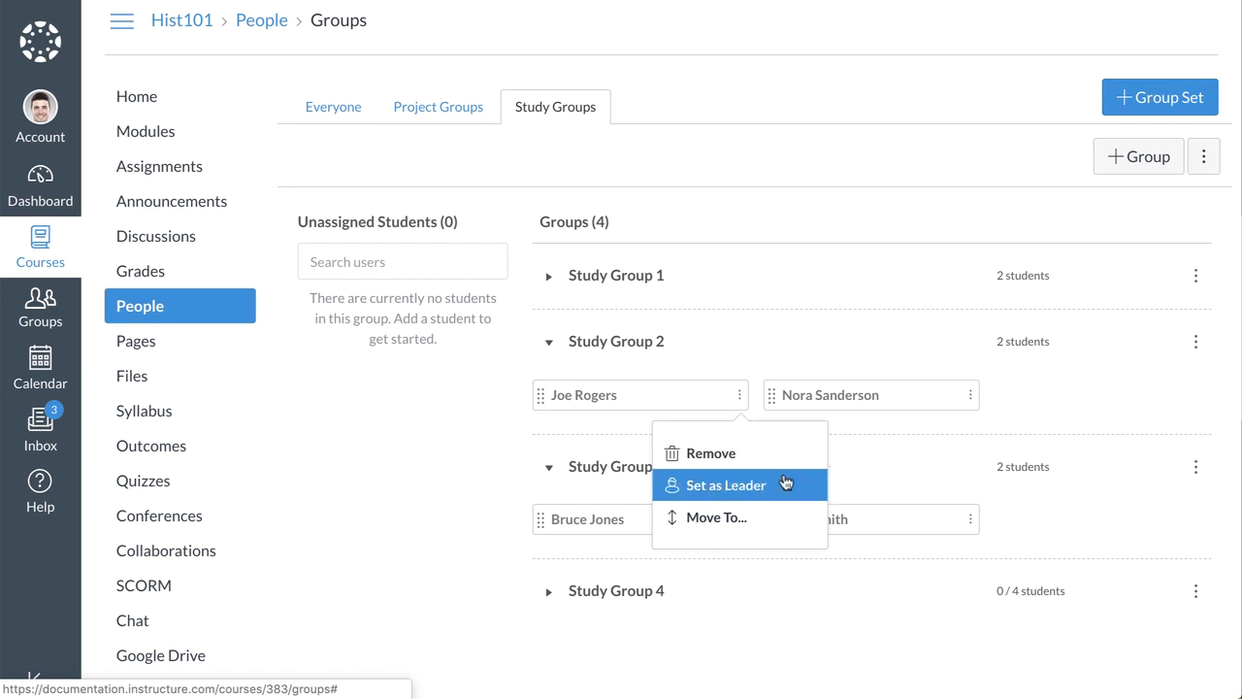
{"action": "left_click", "coordinate": [786, 483]}
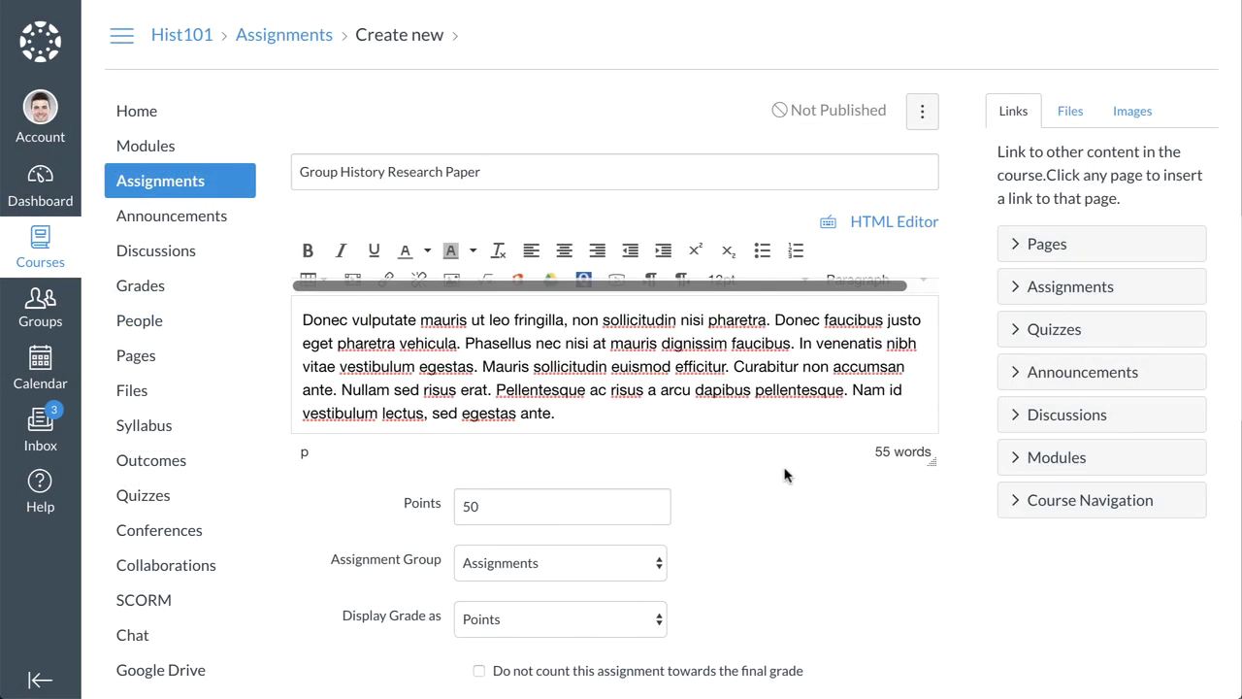
Mark Group History Research Paper as a group assignment graded per student individually
{"action": "scroll", "coordinate": [786, 474], "scroll_direction": "down", "scroll_amount": 6}
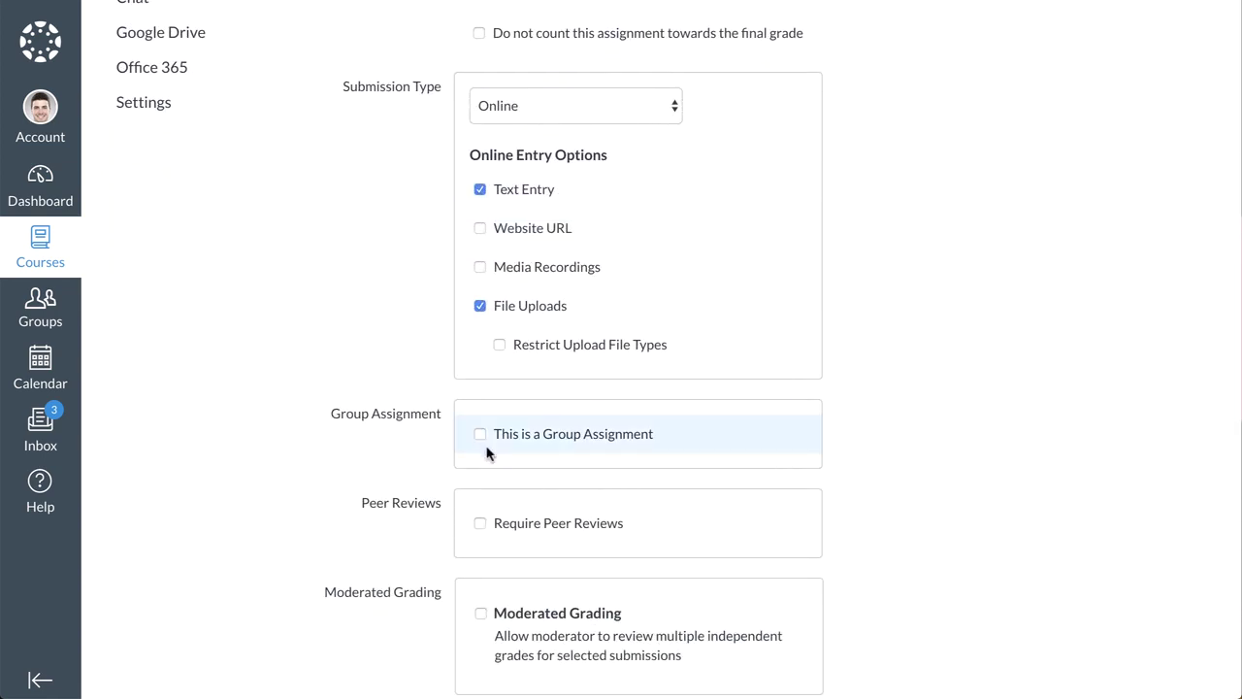
{"action": "left_click", "coordinate": [479, 436]}
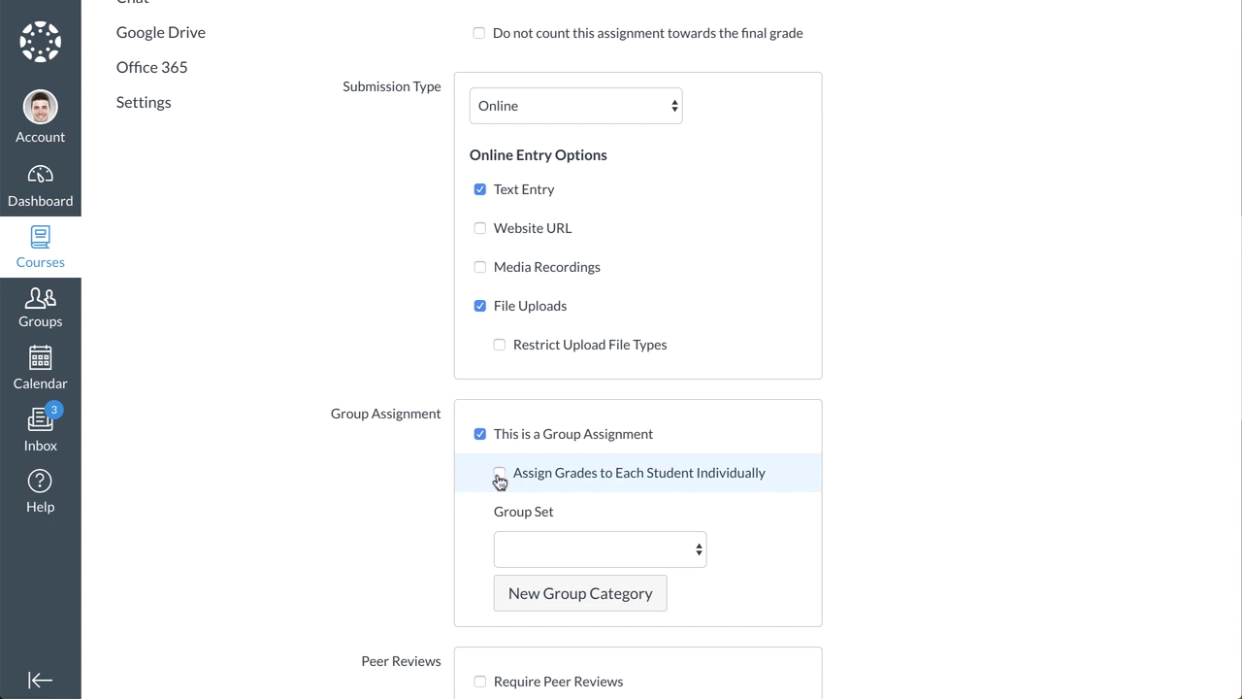
{"action": "left_click", "coordinate": [500, 475]}
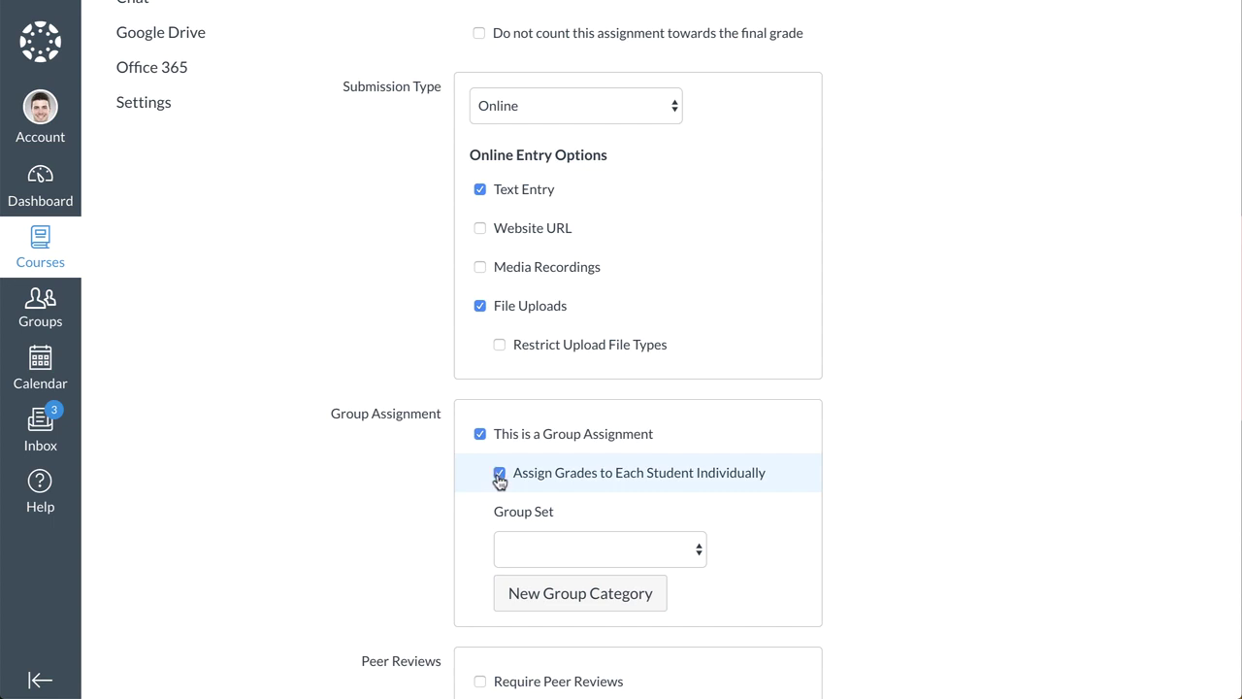